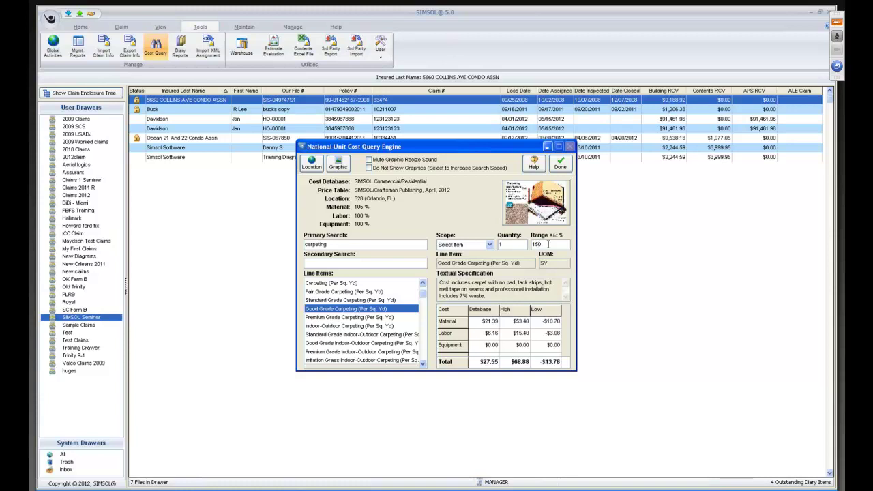
- Set the carpeting price Range +/- % to 15, giving totals of $31.68 high and $23.42 low
key("BackSpace")
- Close the cost lookup and open the 5660 COLLINS AVE CONDO ASSN claim from the drawer
left_click(559, 165)
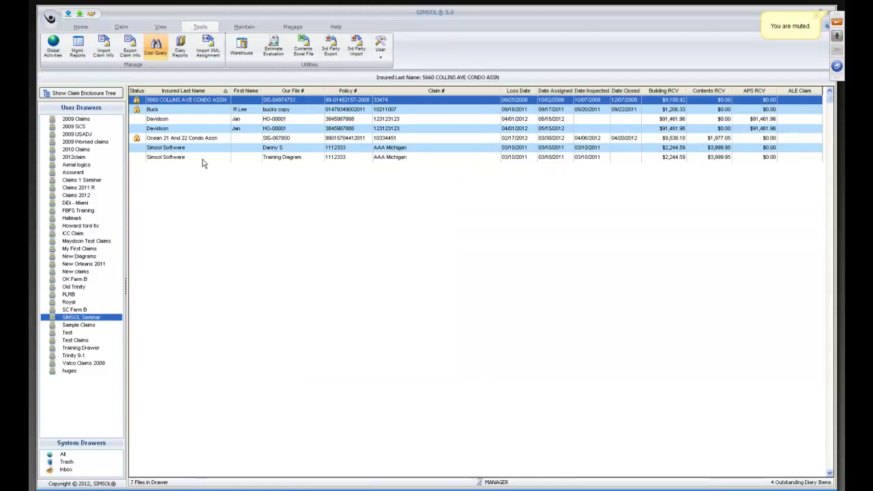
left_click(196, 101)
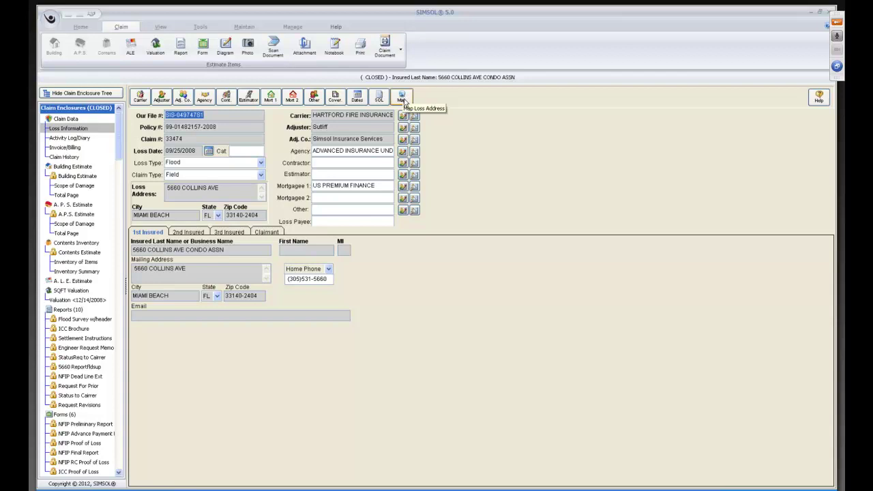
- Show the claim's Miami Beach loss address on a MapQuest map
left_click(402, 99)
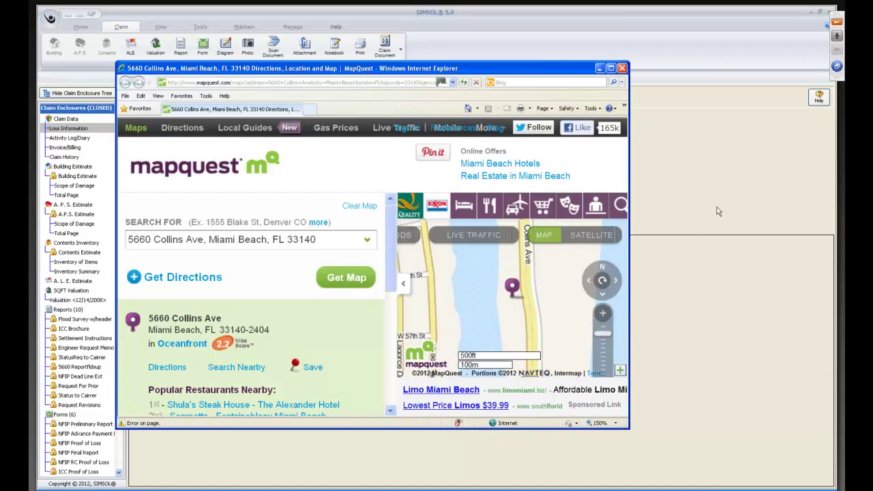
- Switch the MapQuest map to satellite imagery and start directions to 5660 Collins Ave
left_click(759, 168)
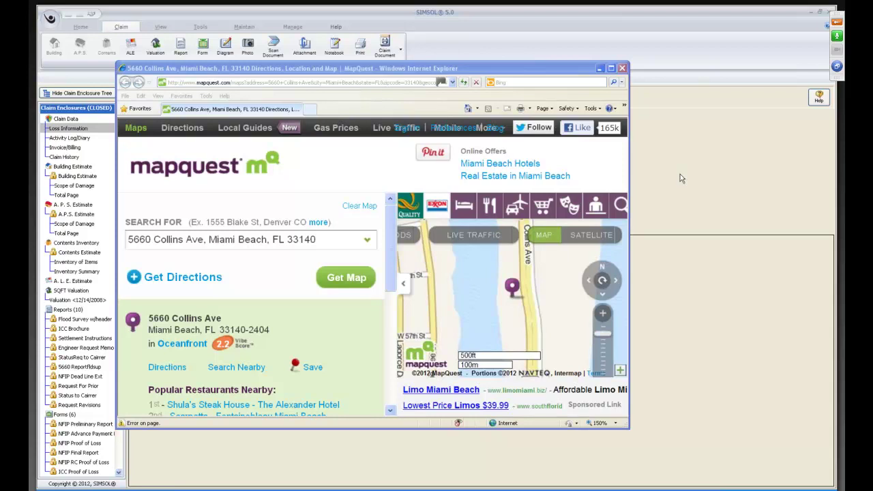
left_click(593, 240)
left_click(593, 241)
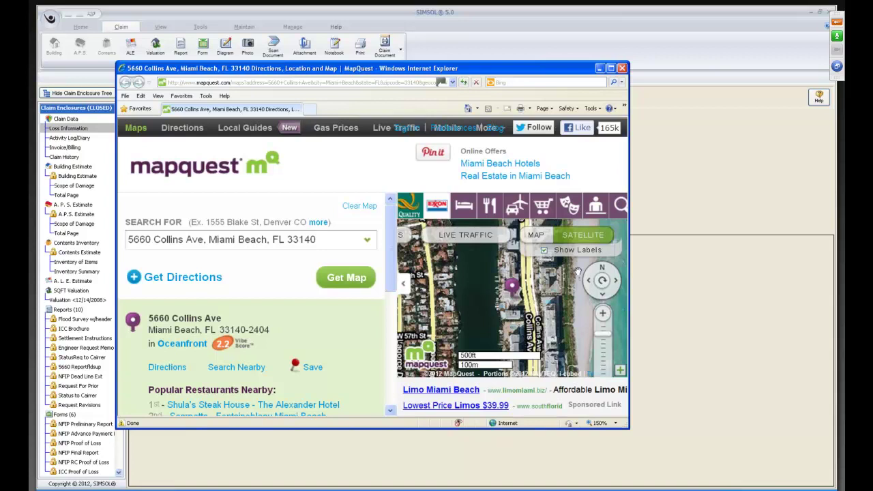
left_click(155, 281)
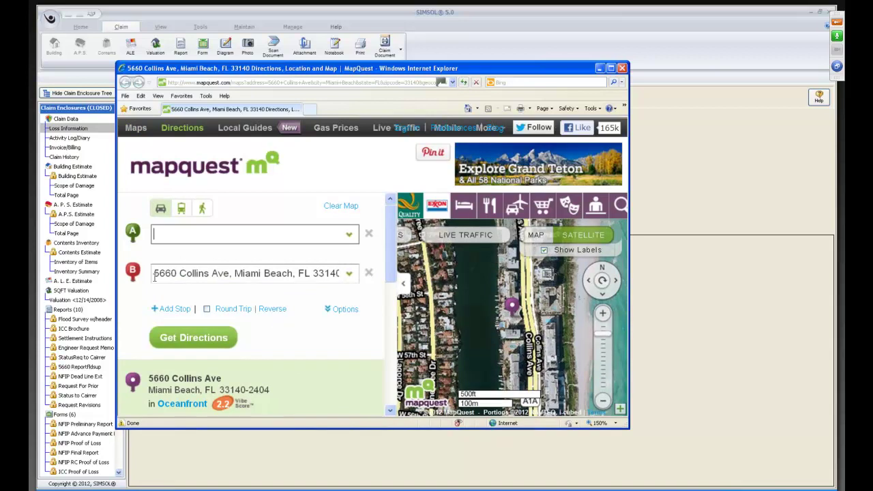
- Get driving directions from an Orlando starting address to the Miami Beach loss address
type("3452 Lake Lynda Driv")
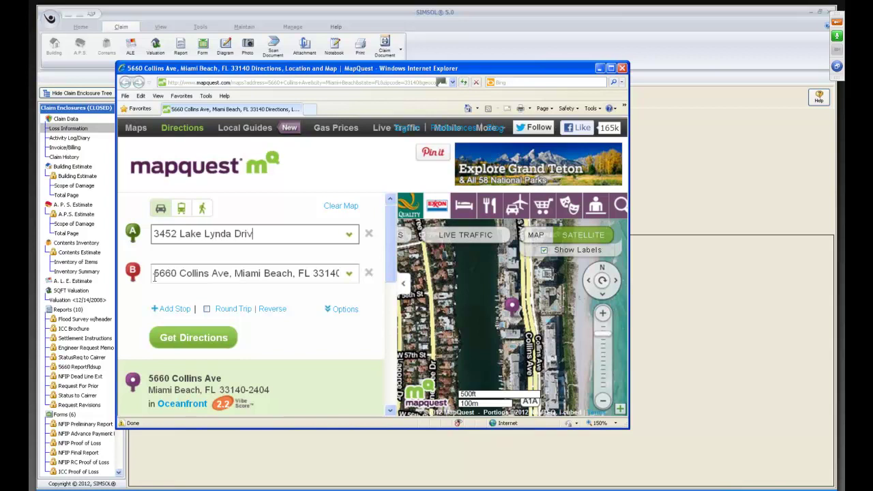
type("e Orlando Fl 32817")
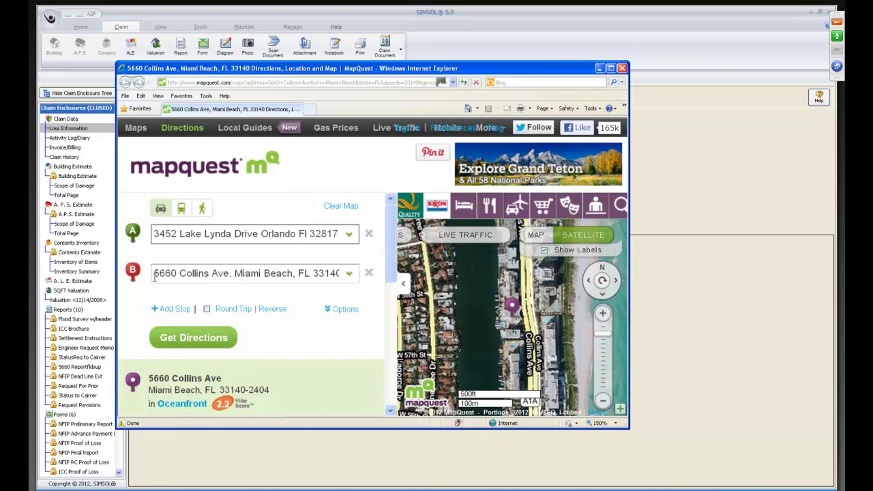
left_click(208, 338)
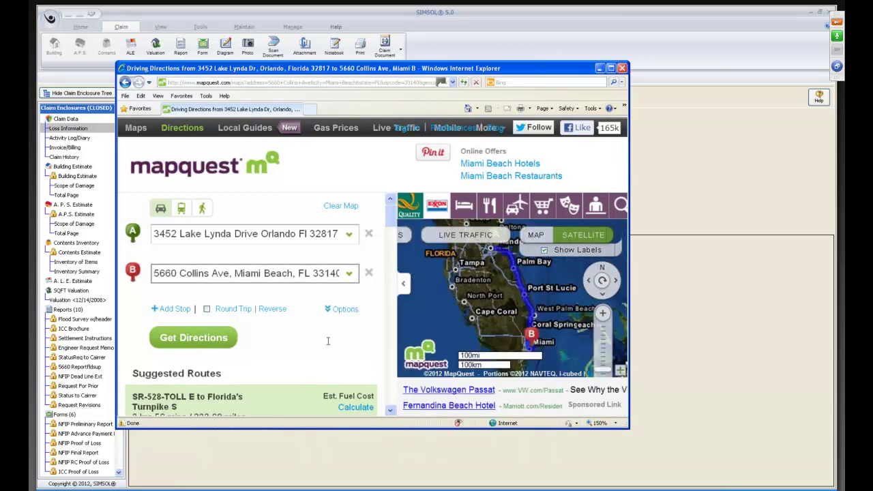
- Look over the turn-by-turn route, then close MapQuest to return to the claim
left_click_drag(390, 412, 390, 412)
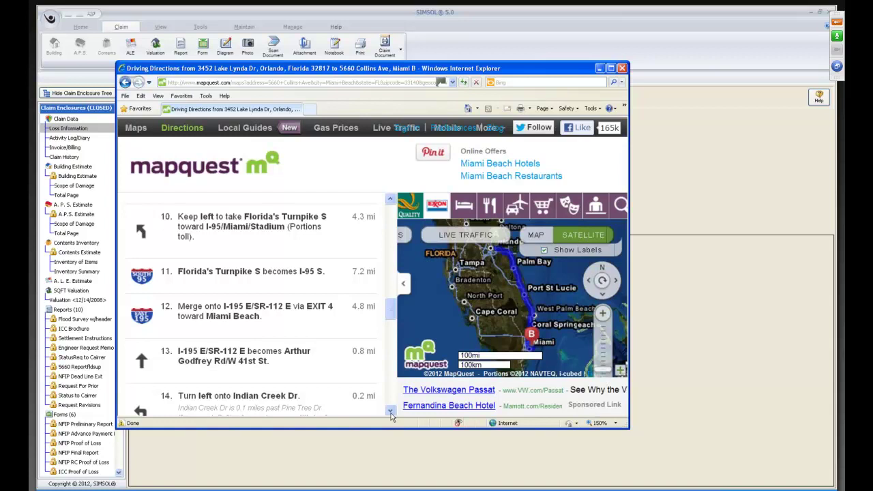
left_click(621, 68)
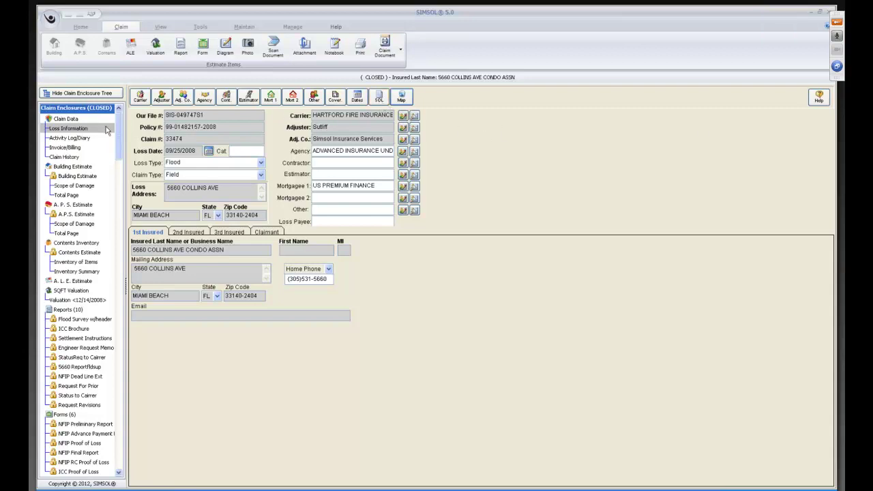
- Build the Statement of Loss from the estimate and check its recap ($9,188.92 RCV, $6,539.04 final claim)
left_click(381, 99)
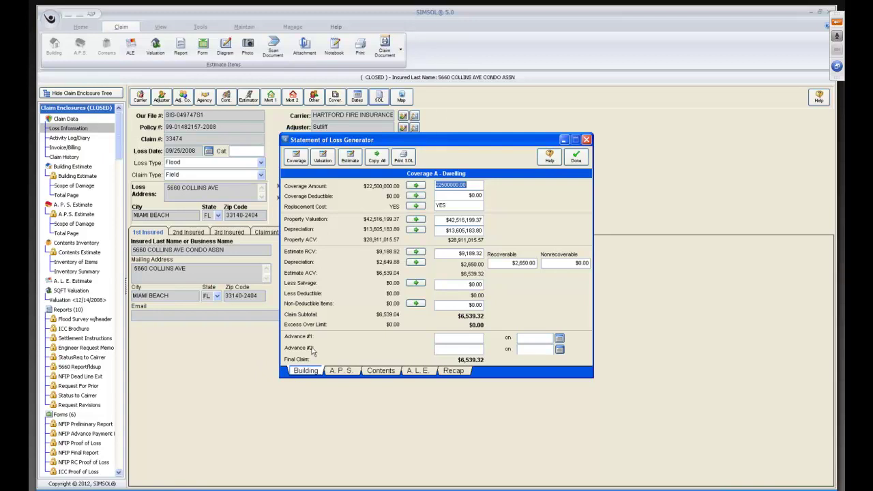
left_click(375, 160)
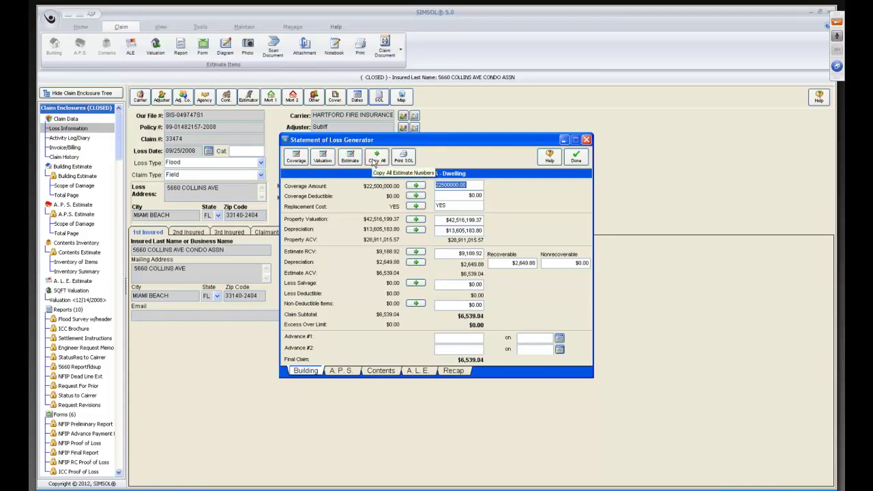
left_click(340, 370)
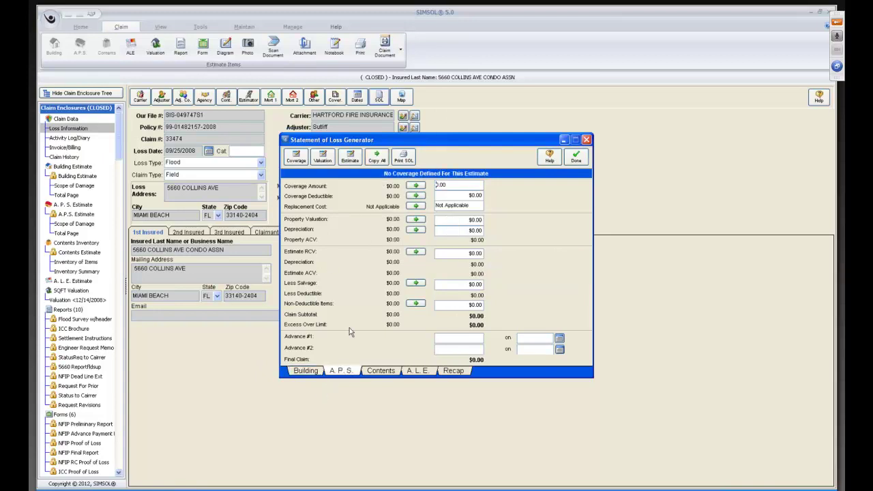
left_click(379, 370)
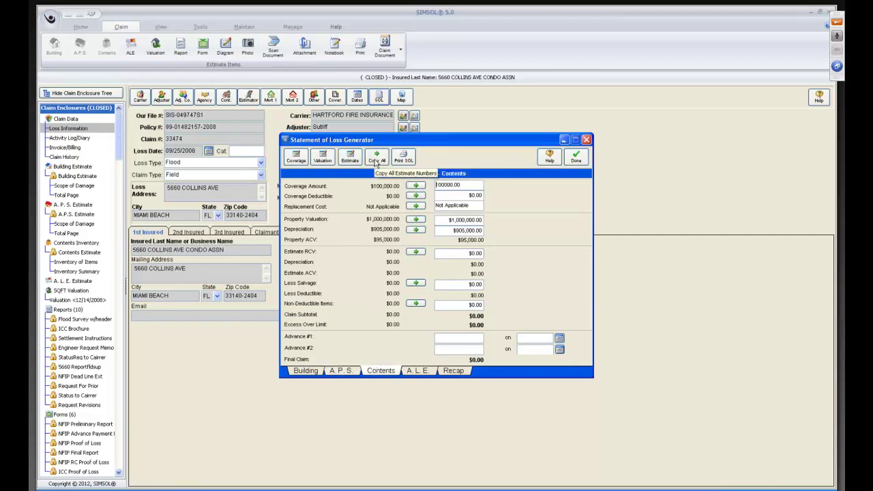
left_click(454, 372)
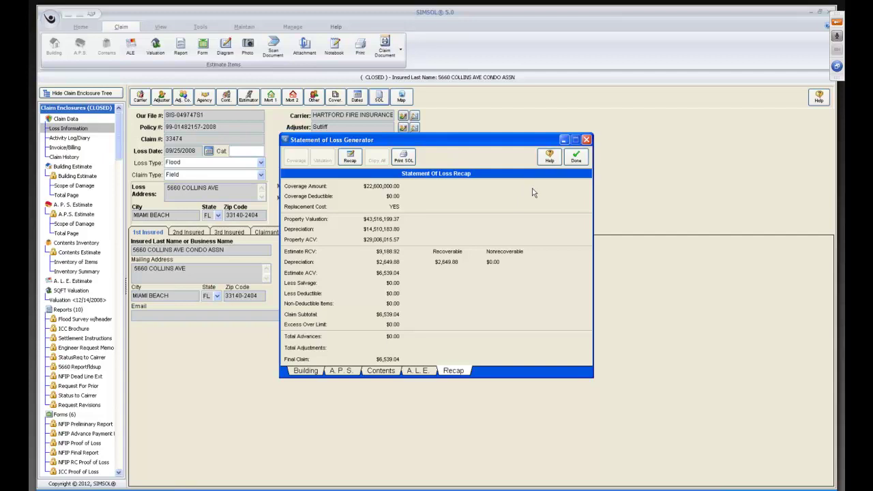
left_click(576, 158)
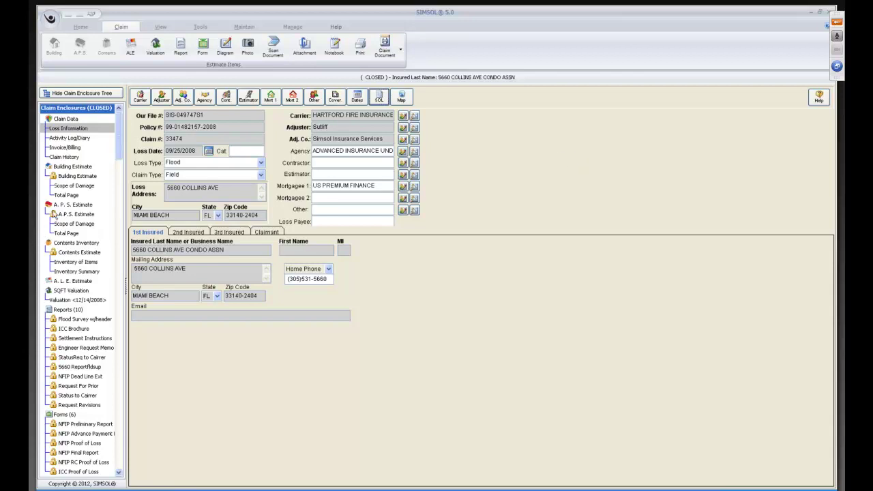
- Show the building estimate Total Page ($9,188.92 RCV, $6,539.04 ACV), ignoring the audit advisory
left_click(58, 197)
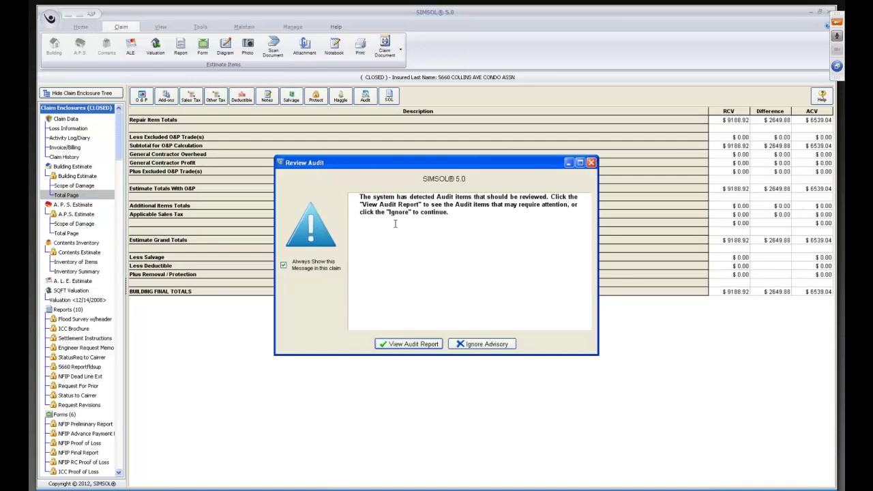
left_click(482, 344)
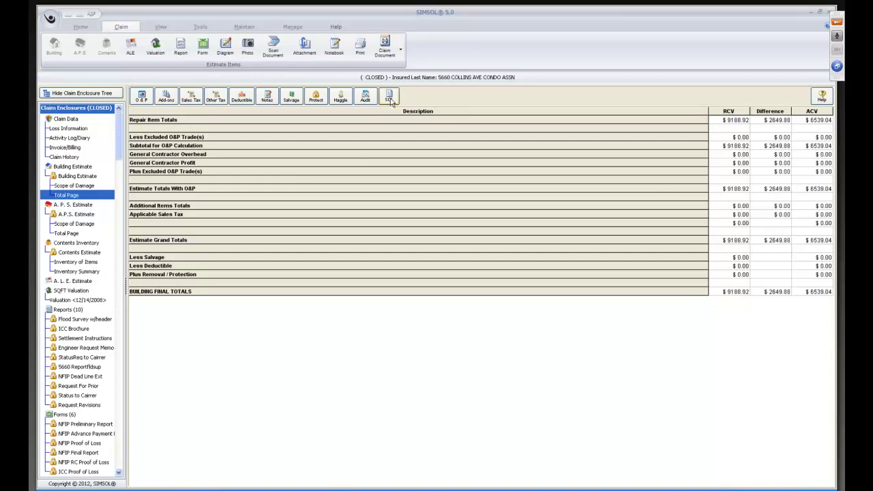
- Open the second claim in the drawer and scope its Untitled Area in the Virtual Scope Sheet
left_click(66, 186)
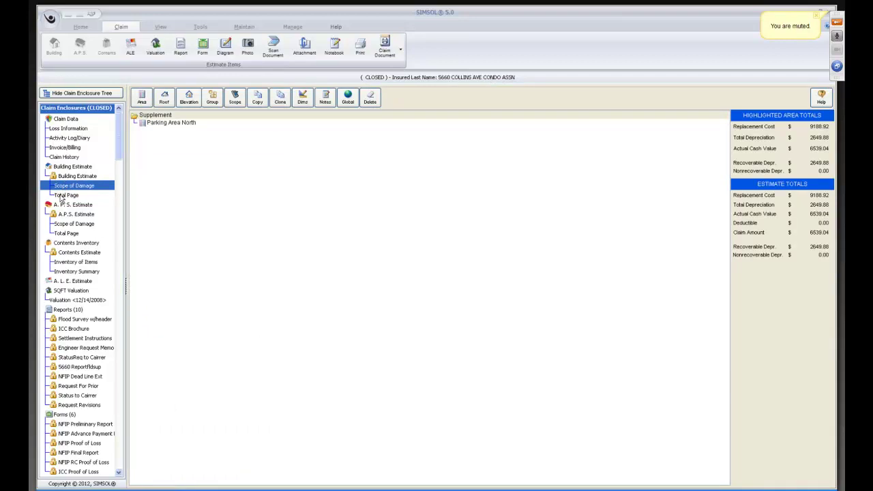
left_click(78, 93)
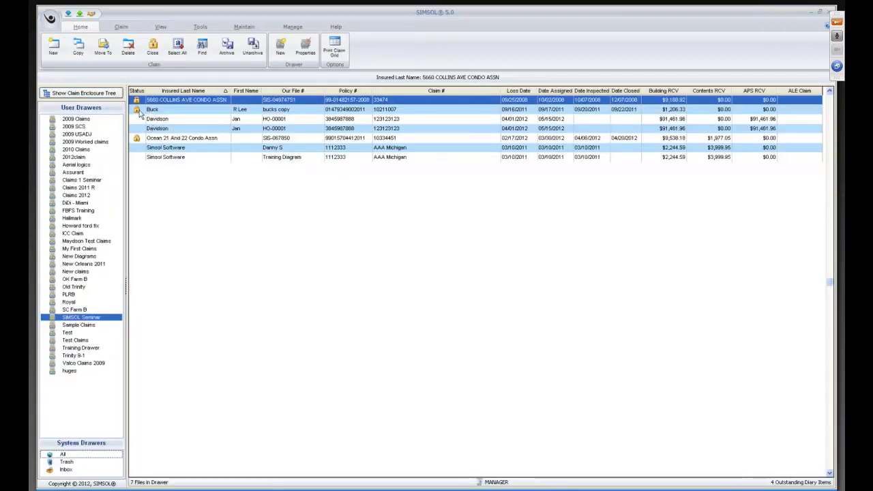
double_click(140, 109)
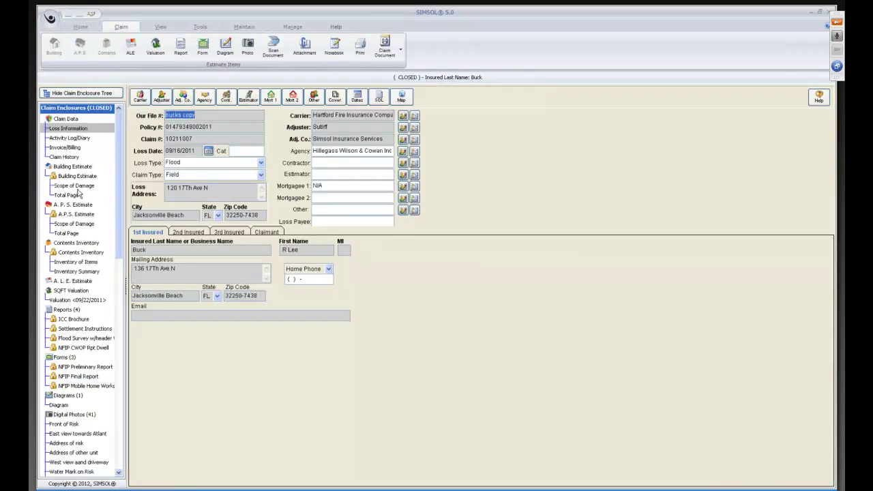
left_click(76, 187)
left_click(143, 124)
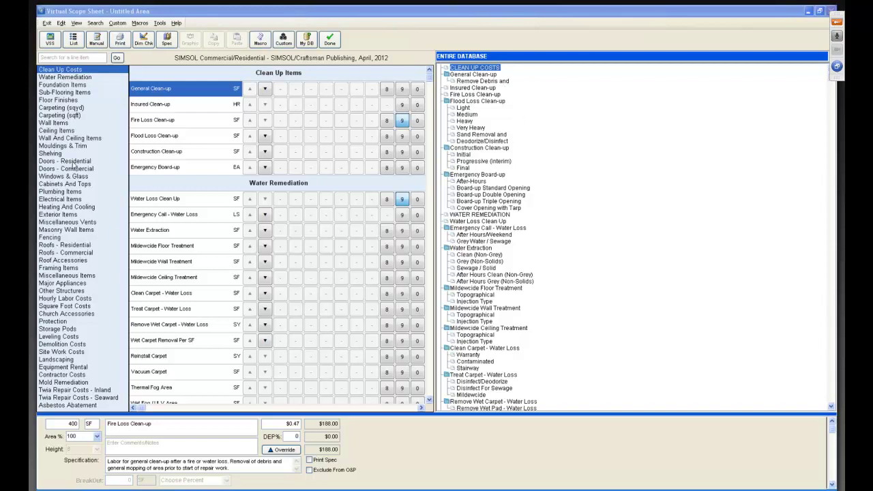
- Add Remove and Replace 1/2" Wall Drywall Taped and Floated at 4.0 height: 320 SF, $496.00
left_click(56, 123)
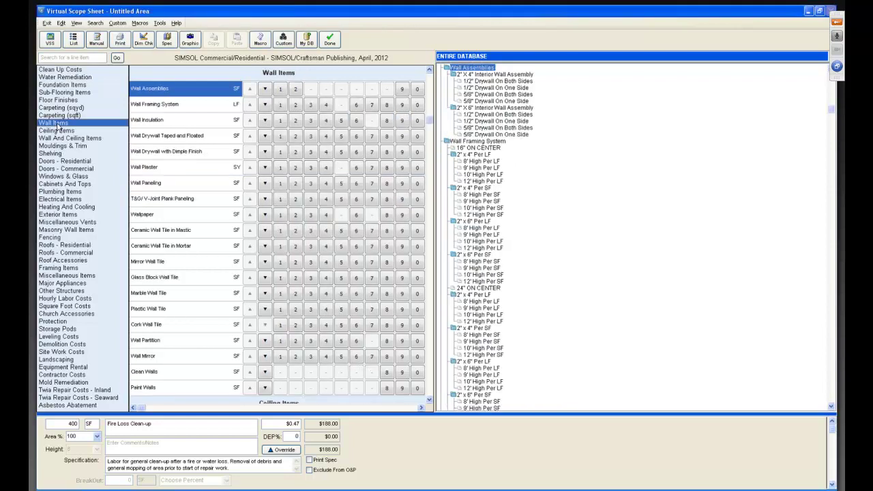
left_click(182, 139)
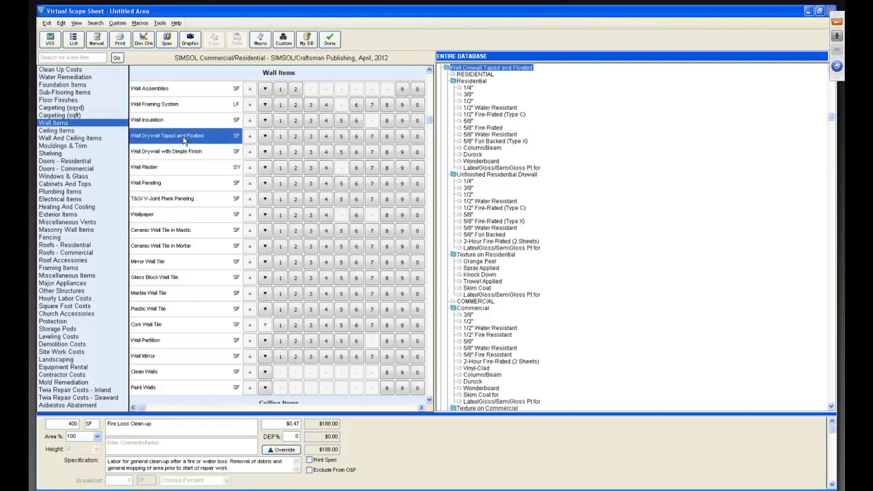
left_click(468, 102)
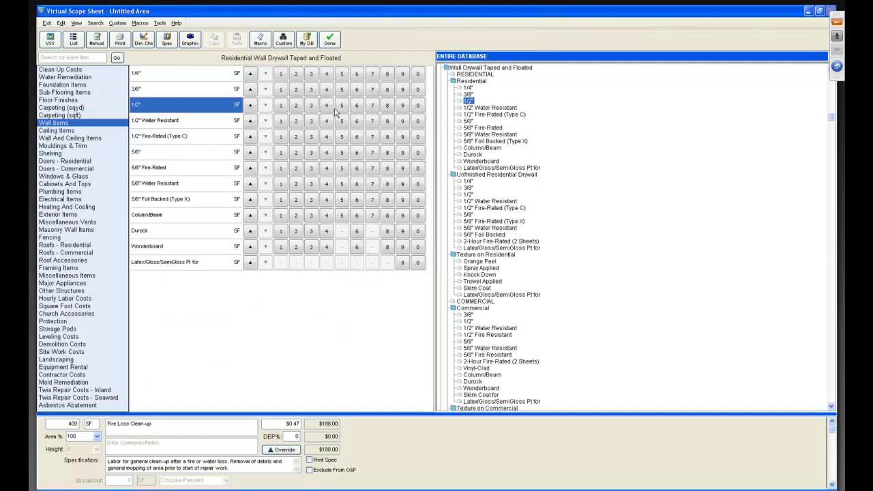
left_click(310, 106)
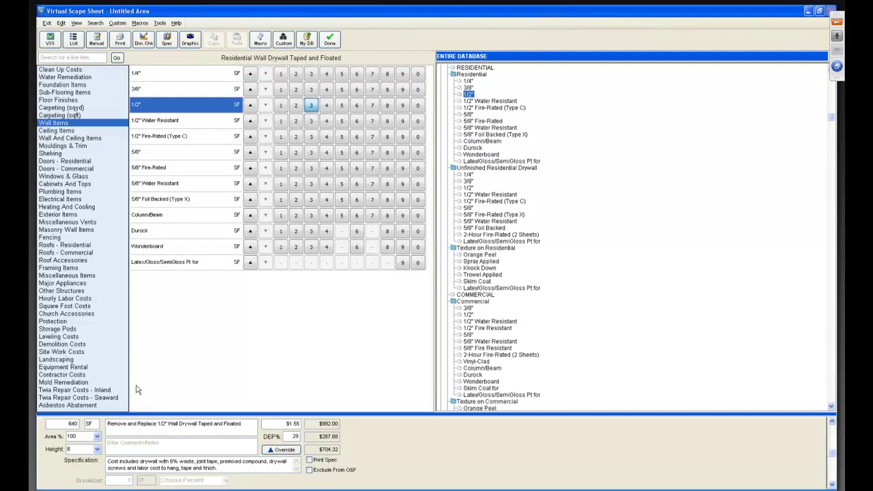
left_click(97, 450)
left_click(98, 450)
left_click(83, 470)
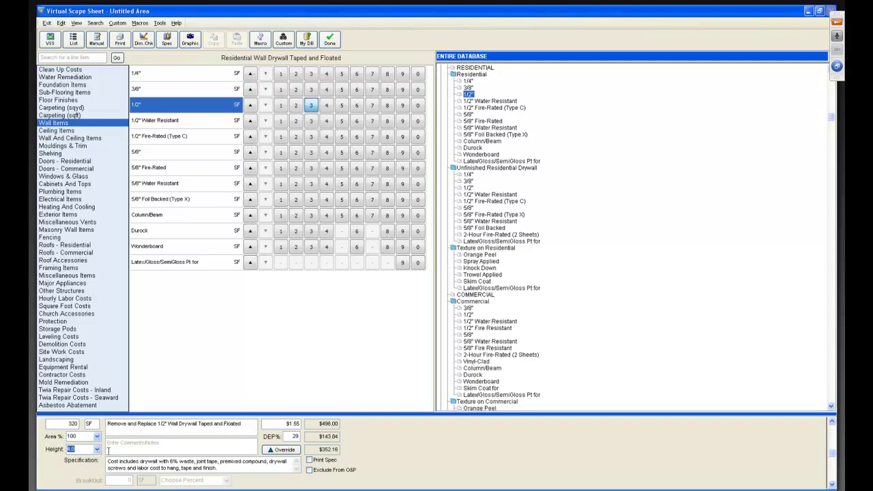